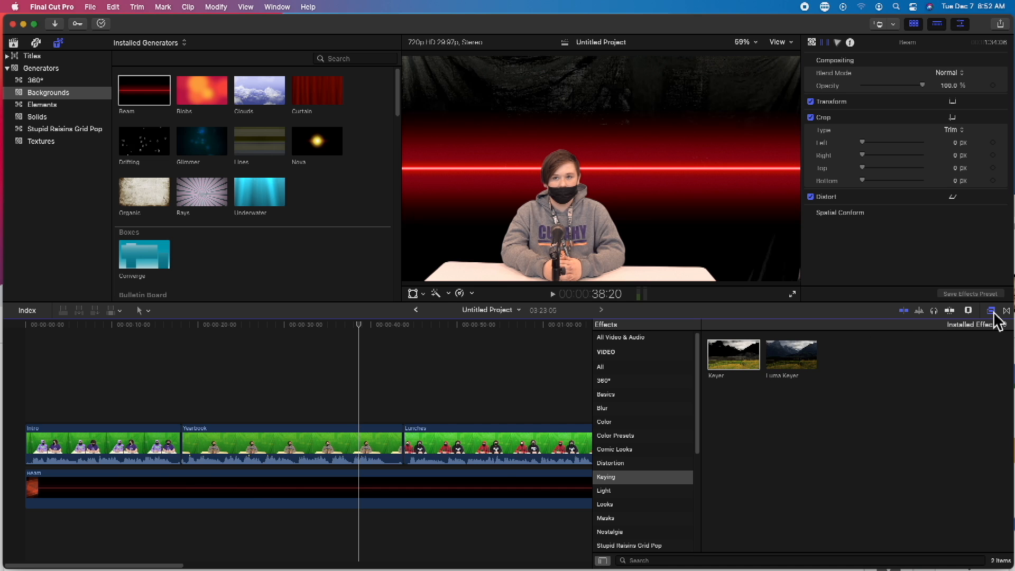
Open the transitions browser and look through its categories, including 360°, Blurs, Movements, Replicator/Clones, Stylized and Wipes
{"action": "left_click", "coordinate": [992, 312]}
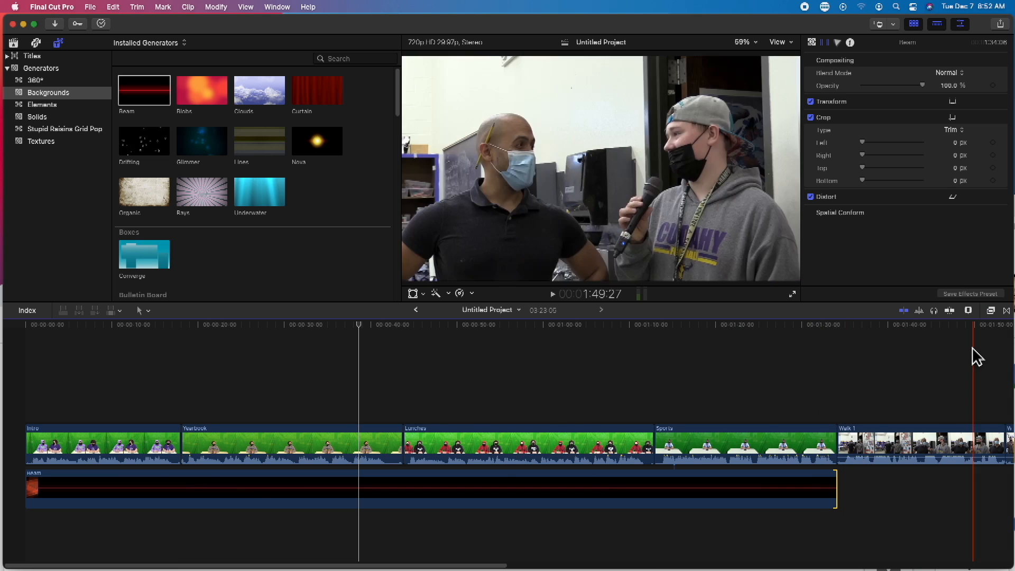
{"action": "left_click", "coordinate": [1007, 311]}
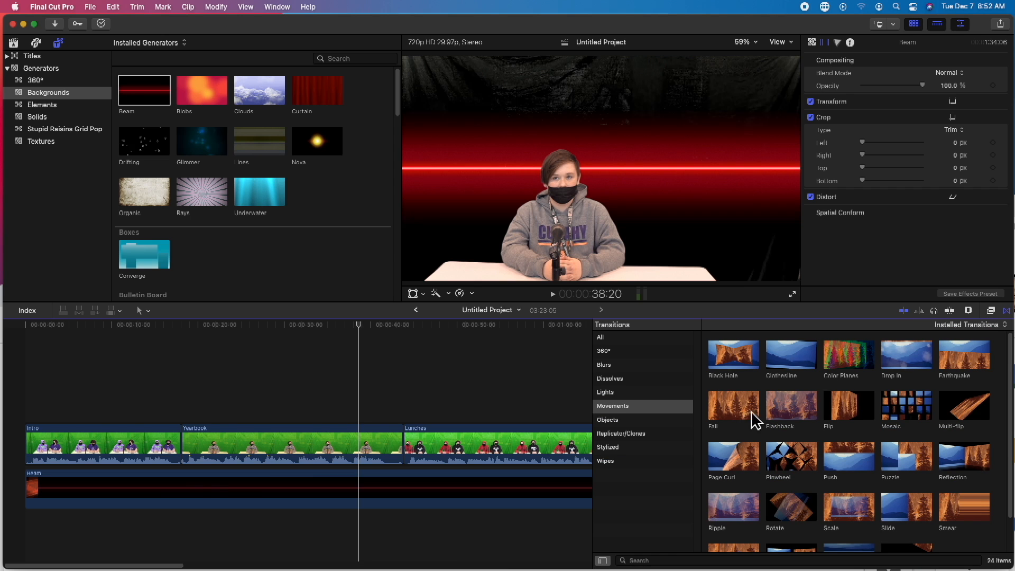
{"action": "left_click", "coordinate": [604, 351]}
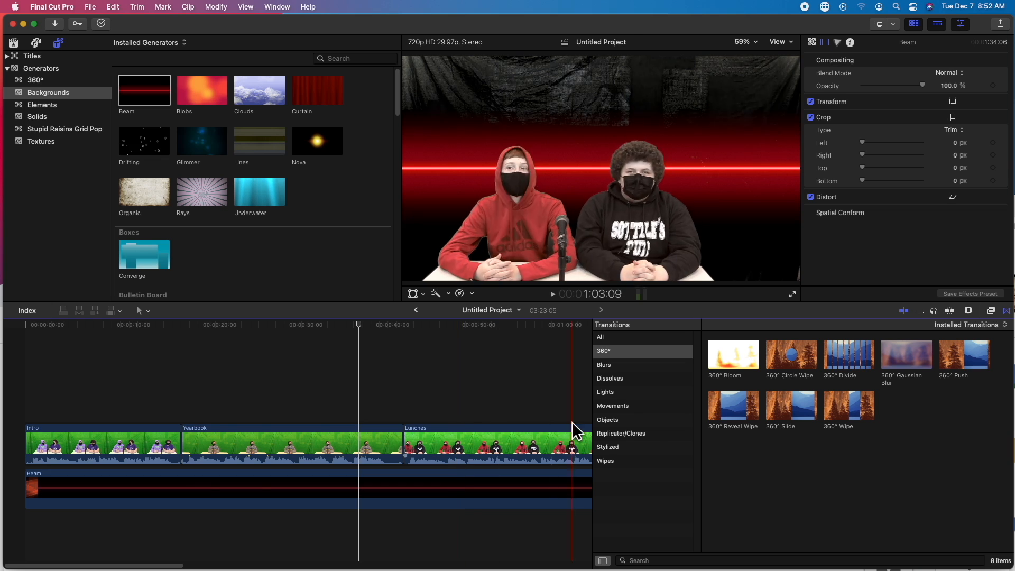
{"action": "left_click", "coordinate": [608, 365]}
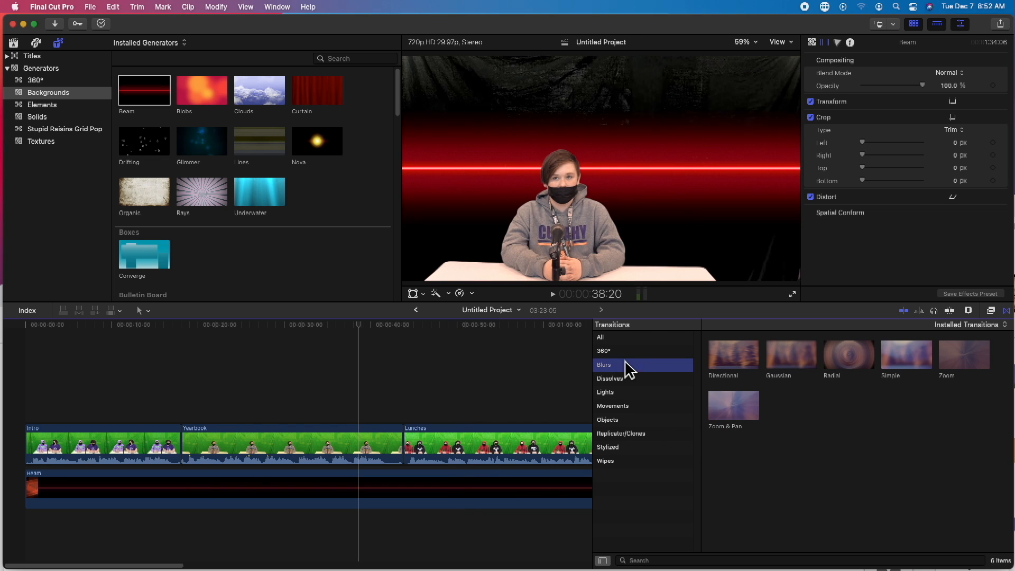
{"action": "left_click", "coordinate": [629, 351]}
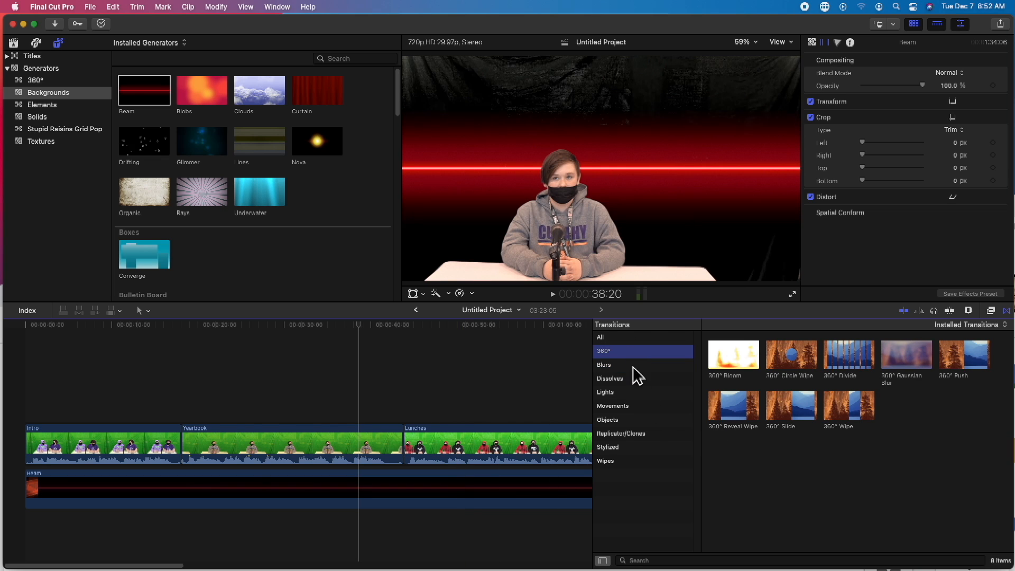
{"action": "left_click", "coordinate": [632, 392]}
{"action": "left_click", "coordinate": [630, 408]}
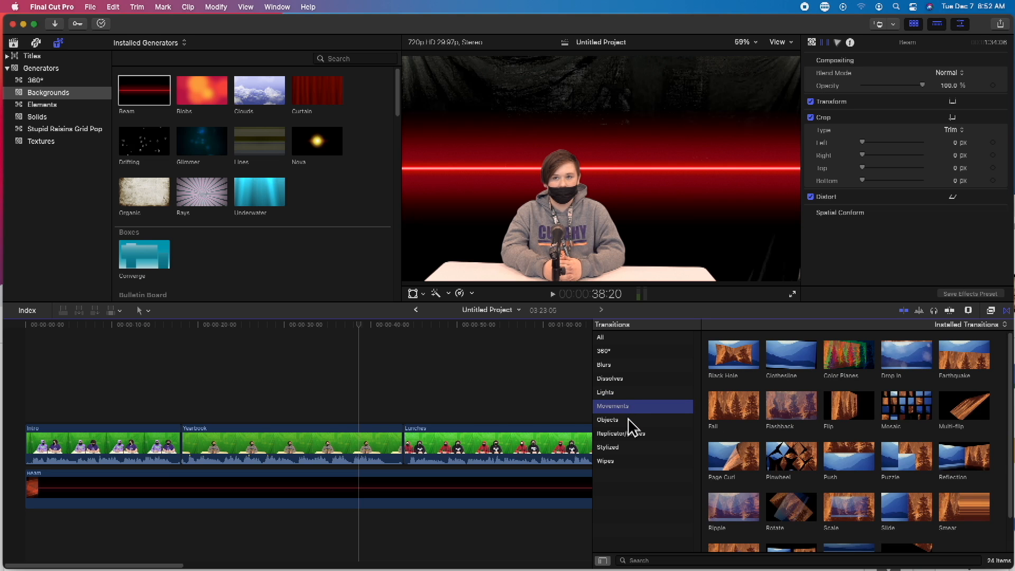
{"action": "left_click", "coordinate": [631, 423]}
{"action": "left_click", "coordinate": [644, 434]}
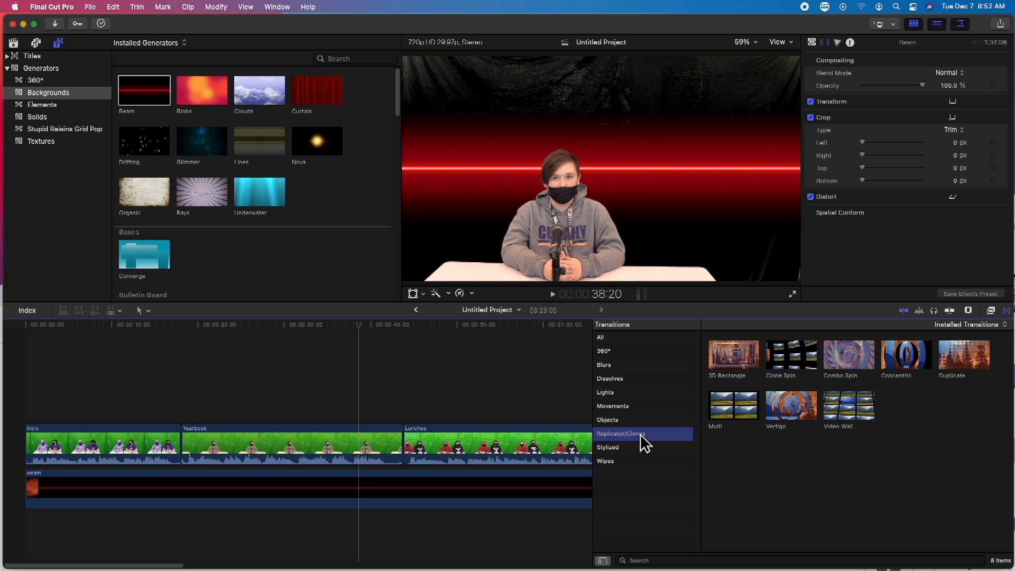
{"action": "left_click", "coordinate": [634, 450]}
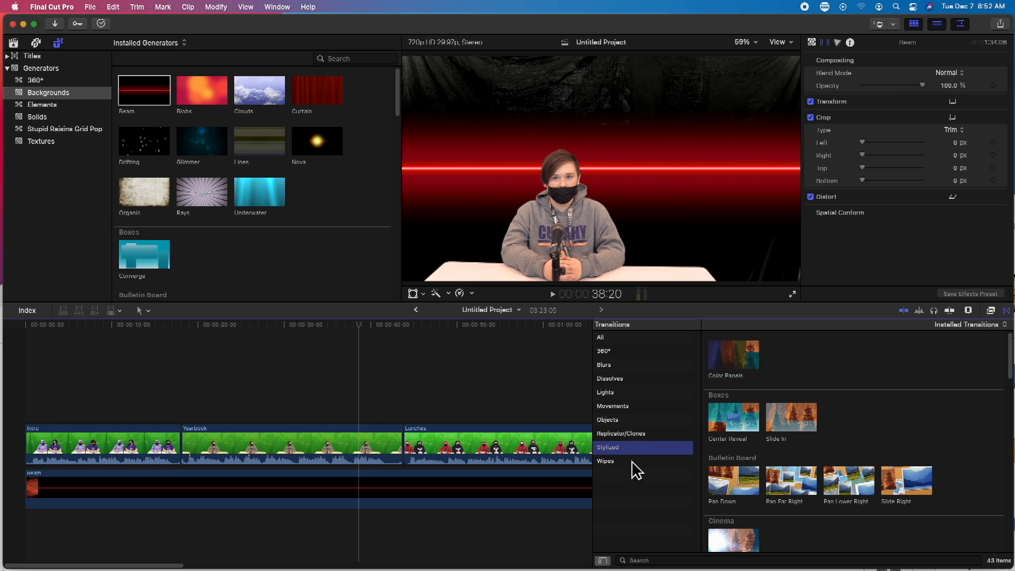
{"action": "left_click", "coordinate": [633, 465]}
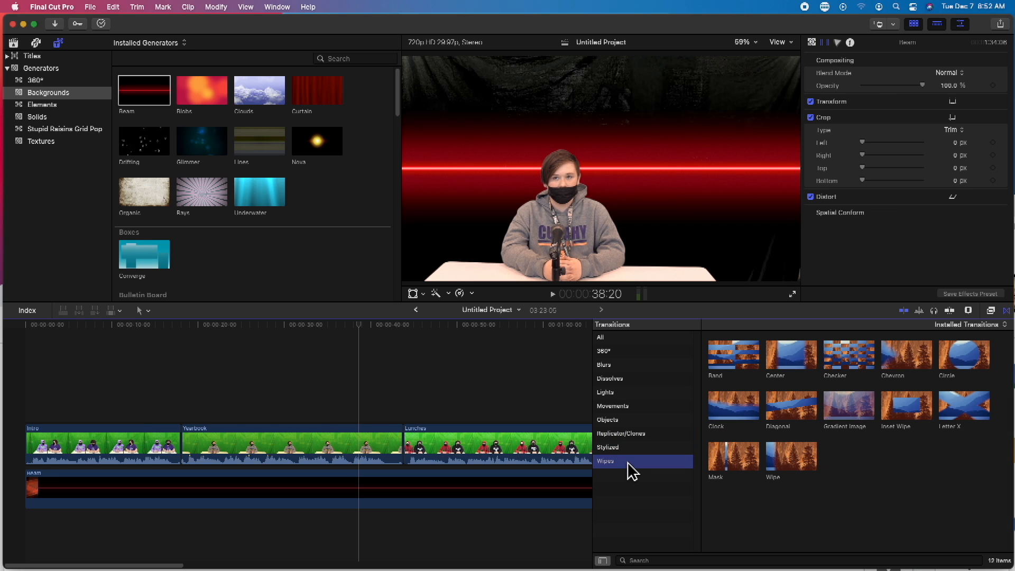
Add the Band wipe transition between the Intro and Yearbook clips and play back the cut
{"action": "left_click", "coordinate": [732, 358]}
{"action": "left_click_drag", "start_coordinate": [736, 365], "coordinate": [179, 453]}
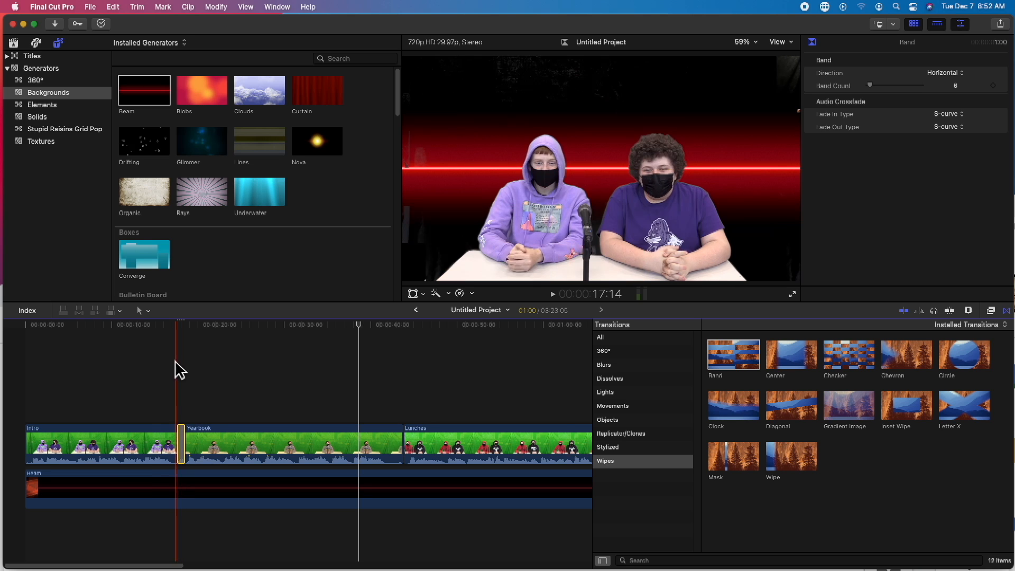
{"action": "left_click", "coordinate": [159, 325]}
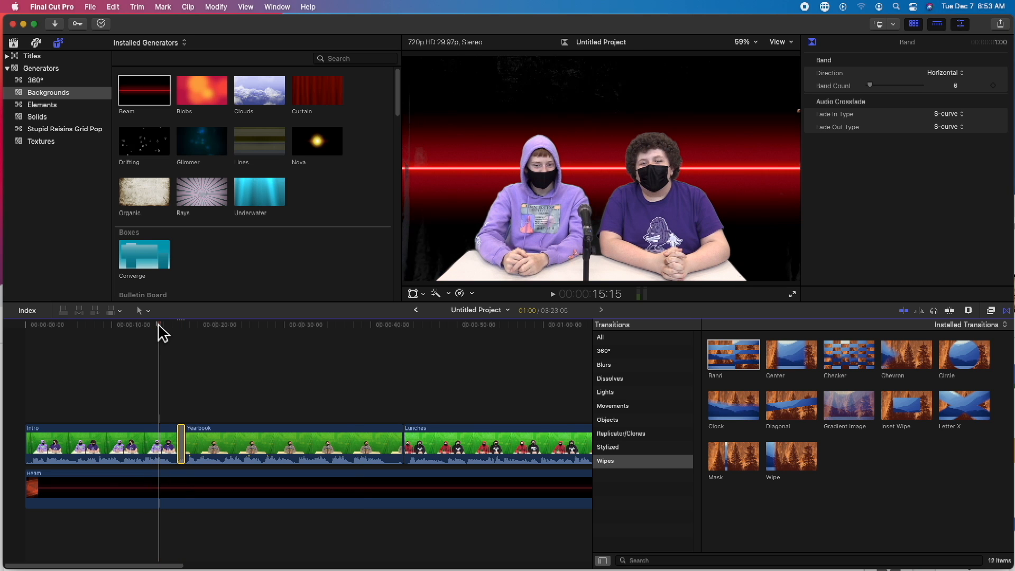
{"action": "key", "text": "space"}
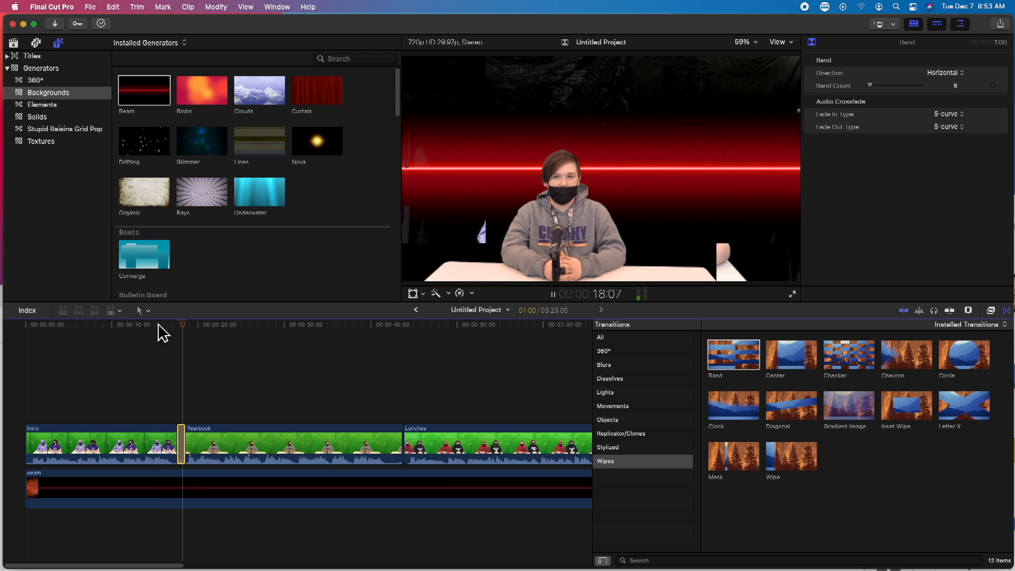
{"action": "key", "text": "space"}
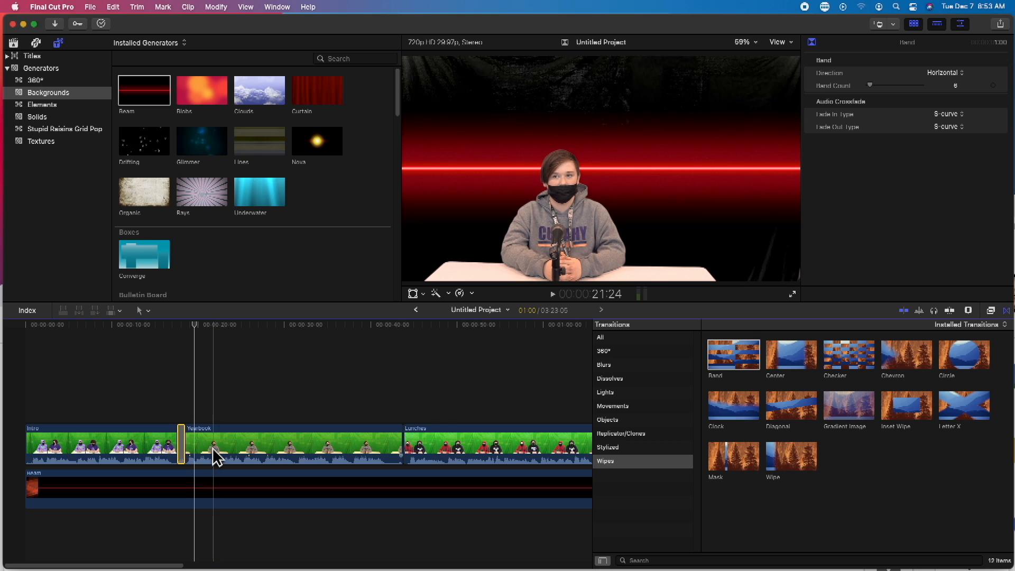
Lengthen the Band transition between Intro and Yearbook to about 1:26 and play through it again
{"action": "left_click", "coordinate": [183, 447]}
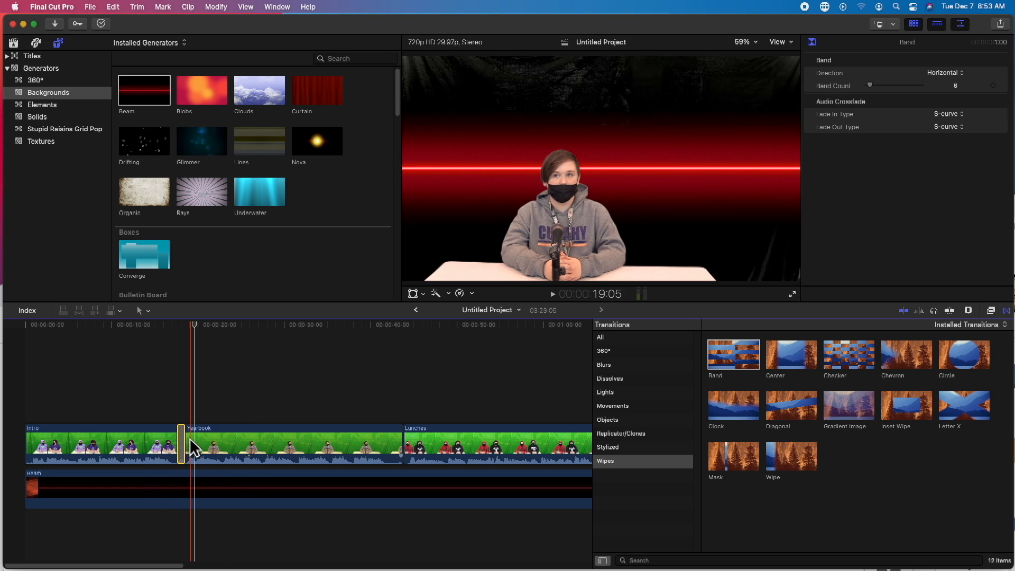
{"action": "left_click_drag", "start_coordinate": [185, 445], "coordinate": [189, 447]}
{"action": "left_click", "coordinate": [157, 323]}
{"action": "key", "text": "space"}
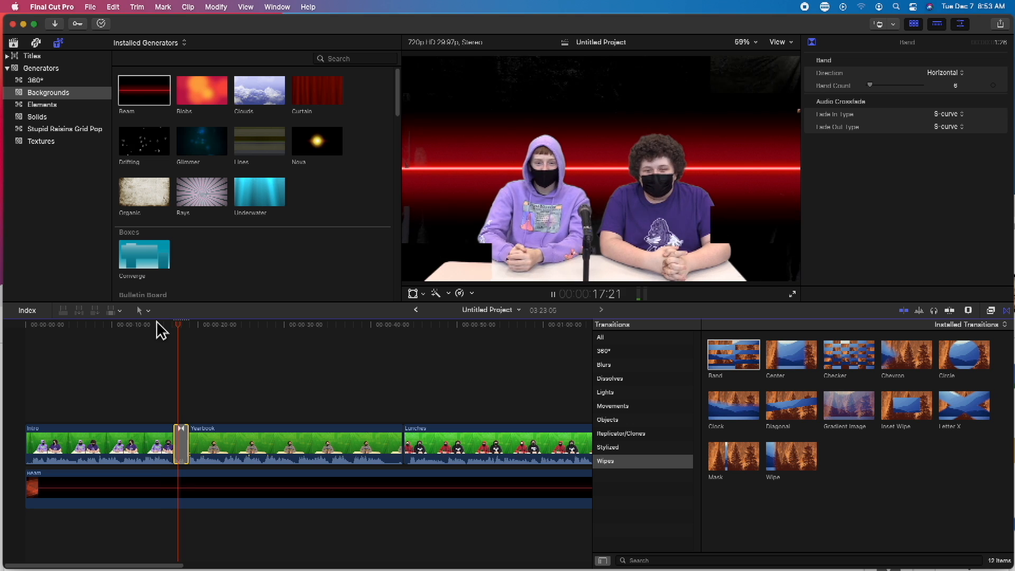
{"action": "key", "text": "space"}
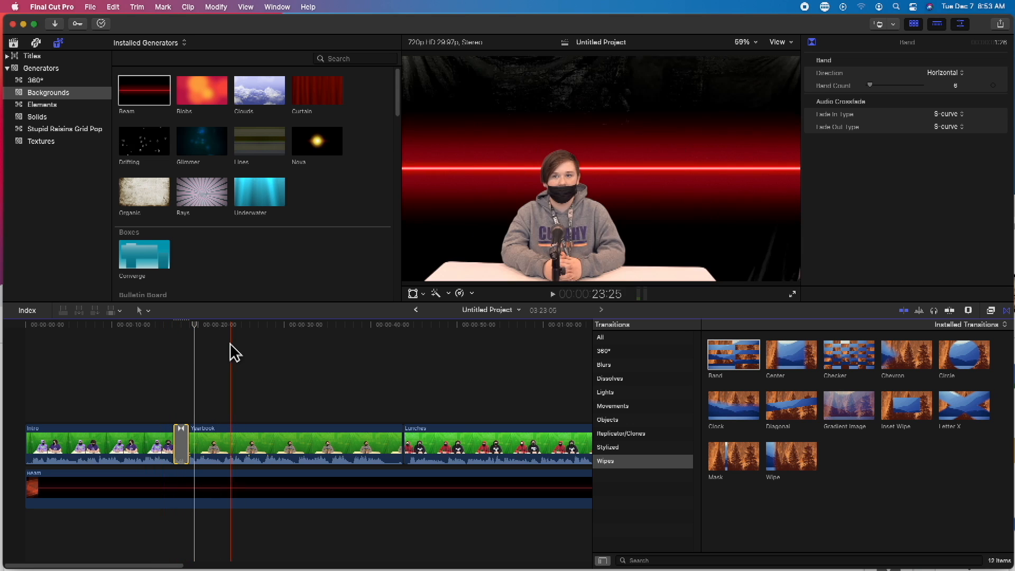
Delete the Band transition between the Intro and Yearbook clips
{"action": "left_click", "coordinate": [254, 447]}
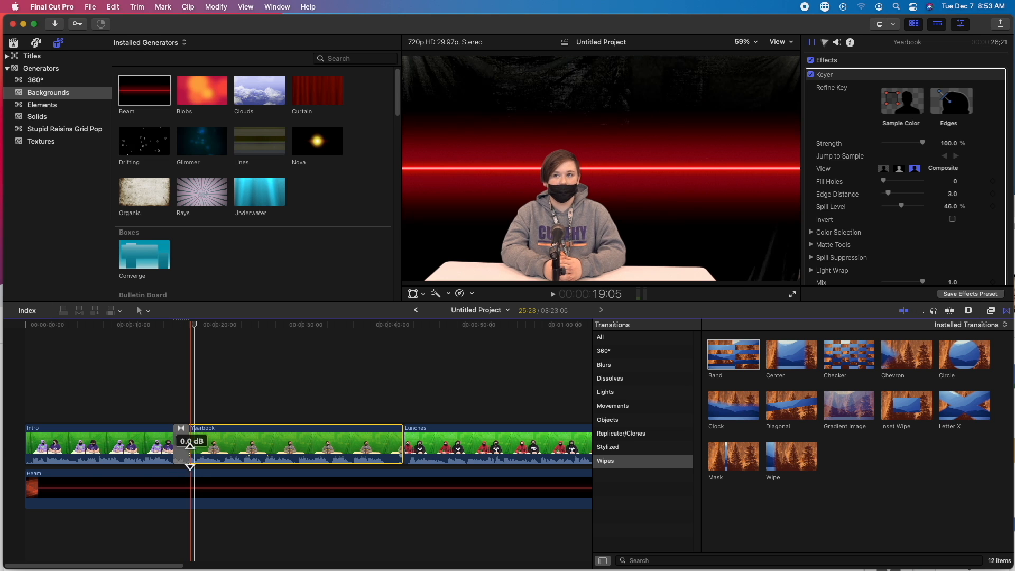
{"action": "left_click", "coordinate": [182, 447]}
{"action": "key", "text": "Delete"}
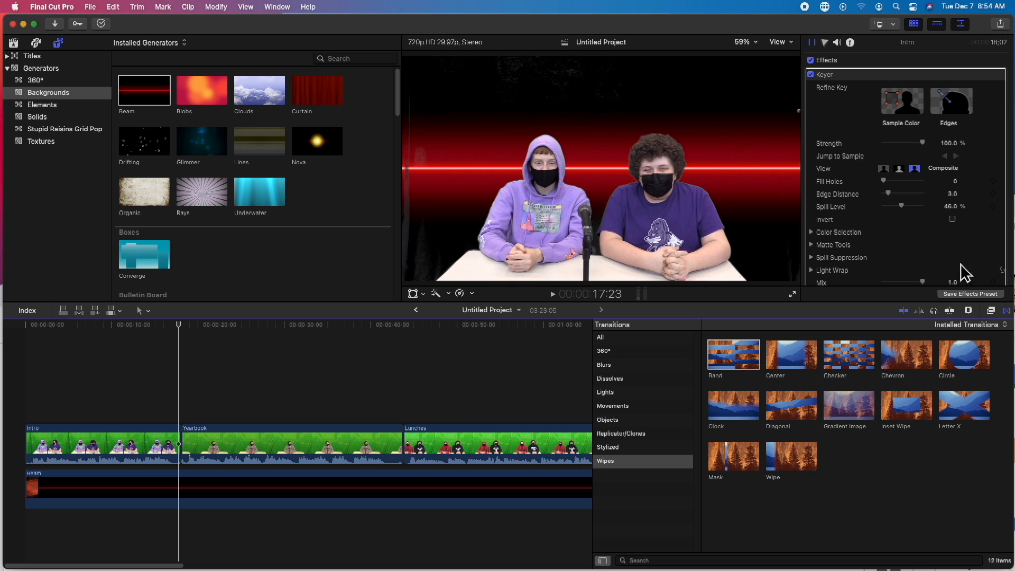
Trim the start of the Yearbook clip and the end of the Intro clip where they meet in the magnified timeline
{"action": "left_click", "coordinate": [969, 312]}
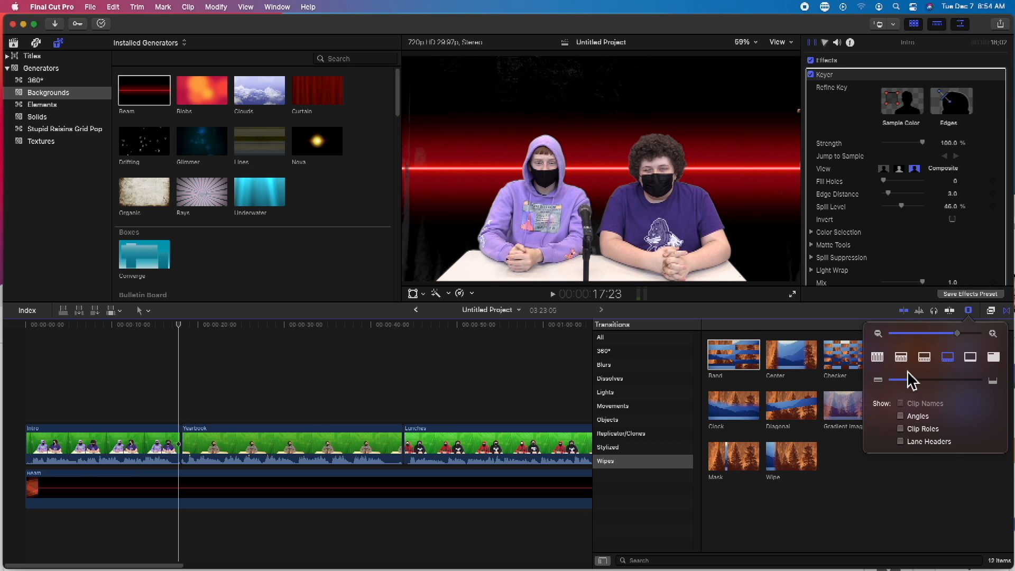
{"action": "left_click_drag", "start_coordinate": [958, 337], "coordinate": [972, 335]}
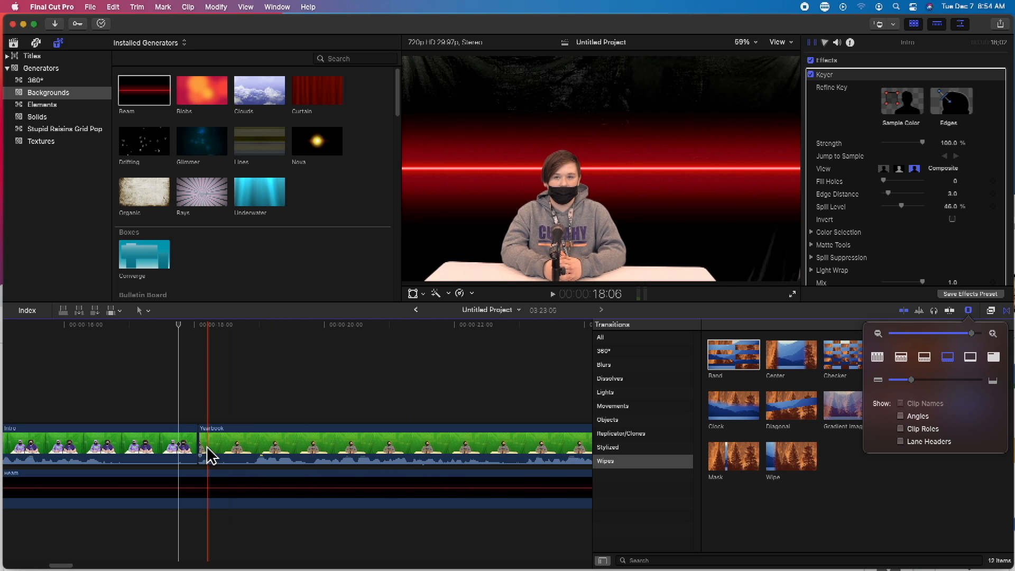
{"action": "left_click_drag", "start_coordinate": [207, 450], "coordinate": [163, 479]}
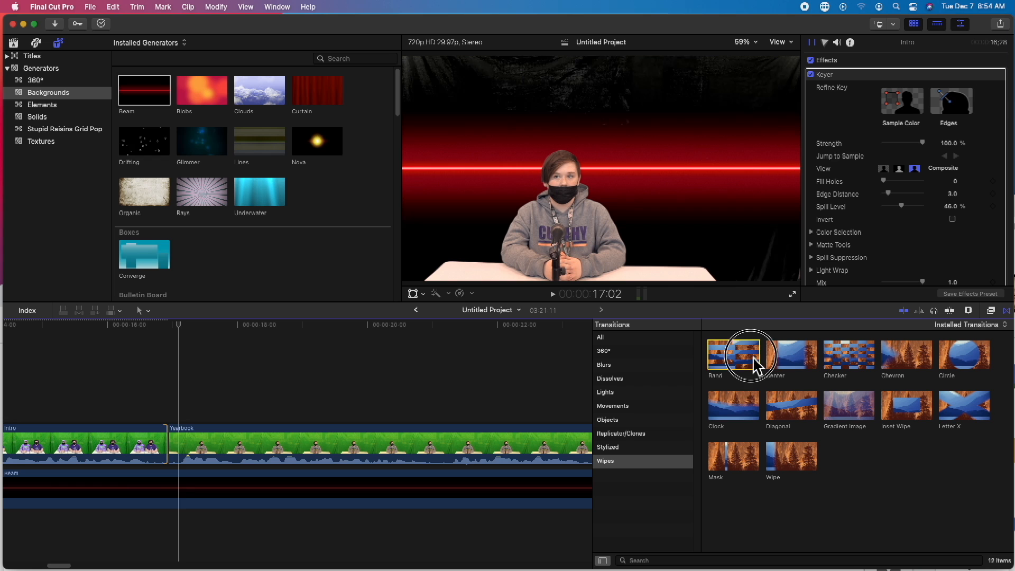
Apply the Band transition at the trimmed cut between Intro and Yearbook and preview it twice
{"action": "left_click_drag", "start_coordinate": [754, 356], "coordinate": [170, 456]}
{"action": "left_click", "coordinate": [113, 333]}
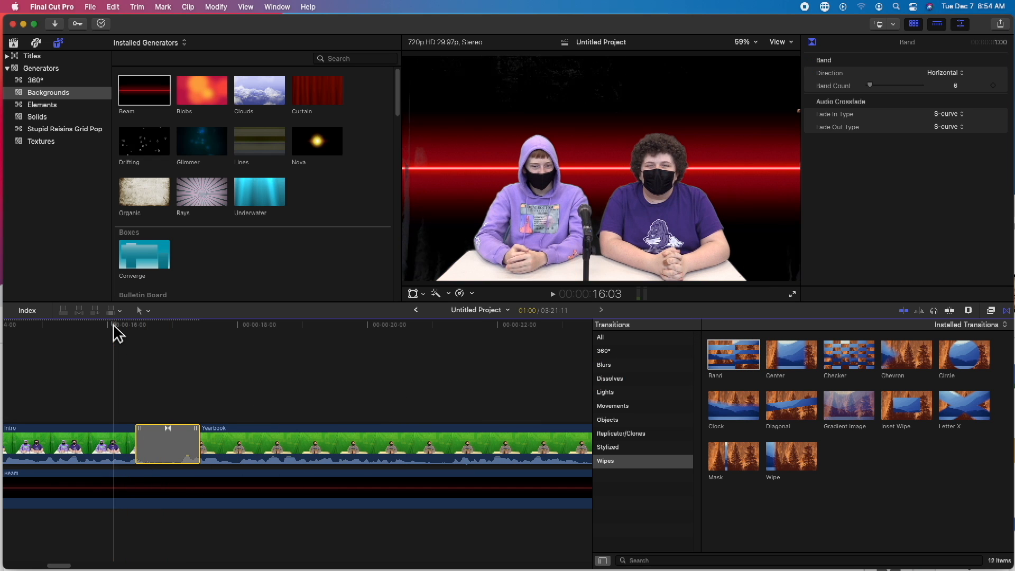
{"action": "key", "text": "space"}
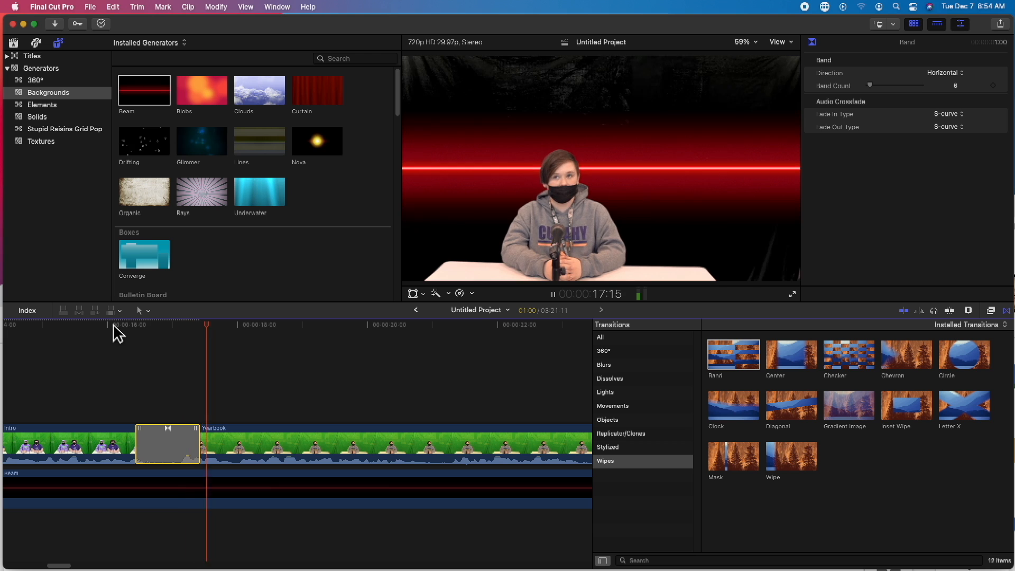
{"action": "key", "text": "space"}
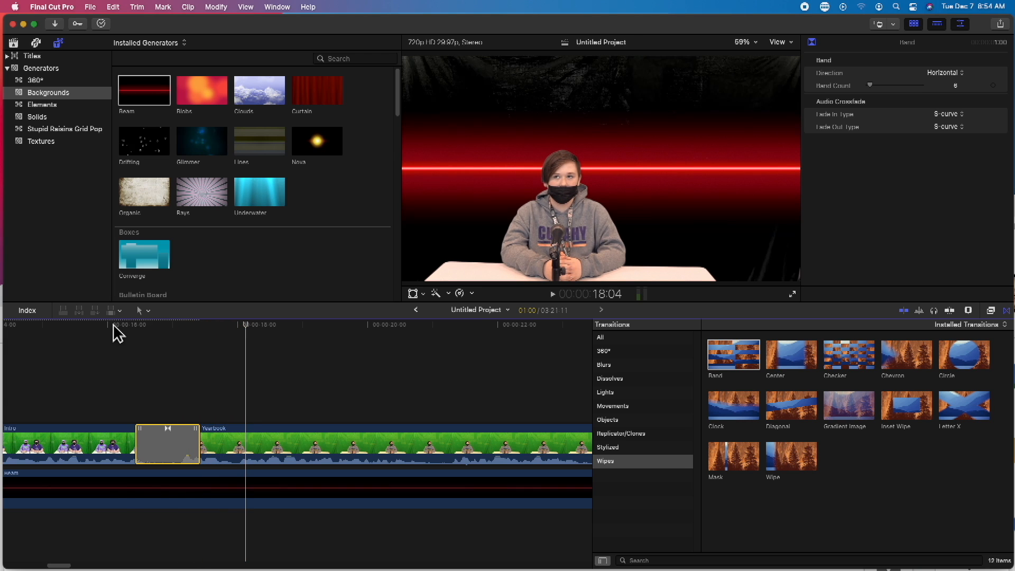
{"action": "left_click", "coordinate": [108, 325]}
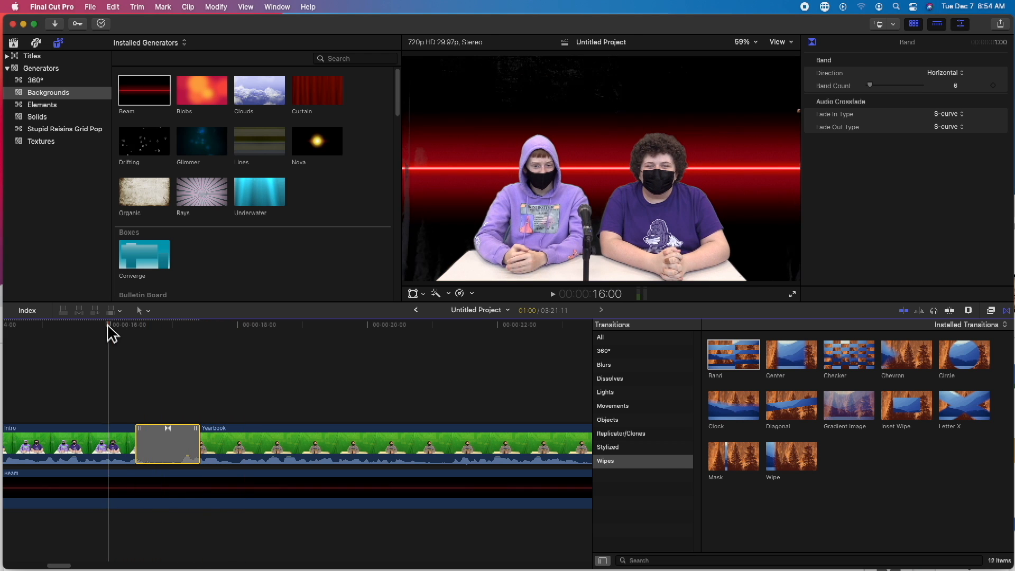
{"action": "key", "text": "space"}
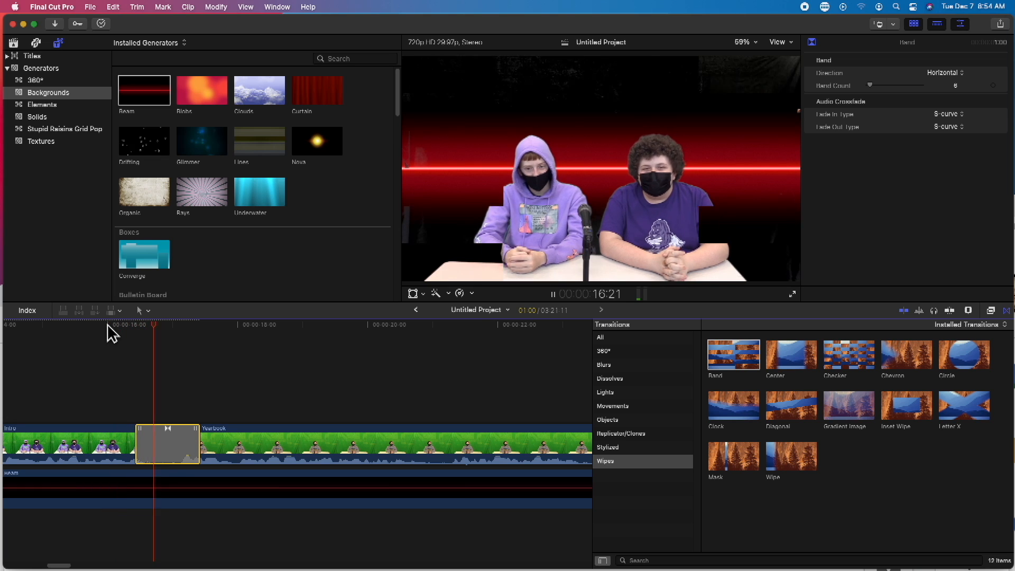
{"action": "key", "text": "space"}
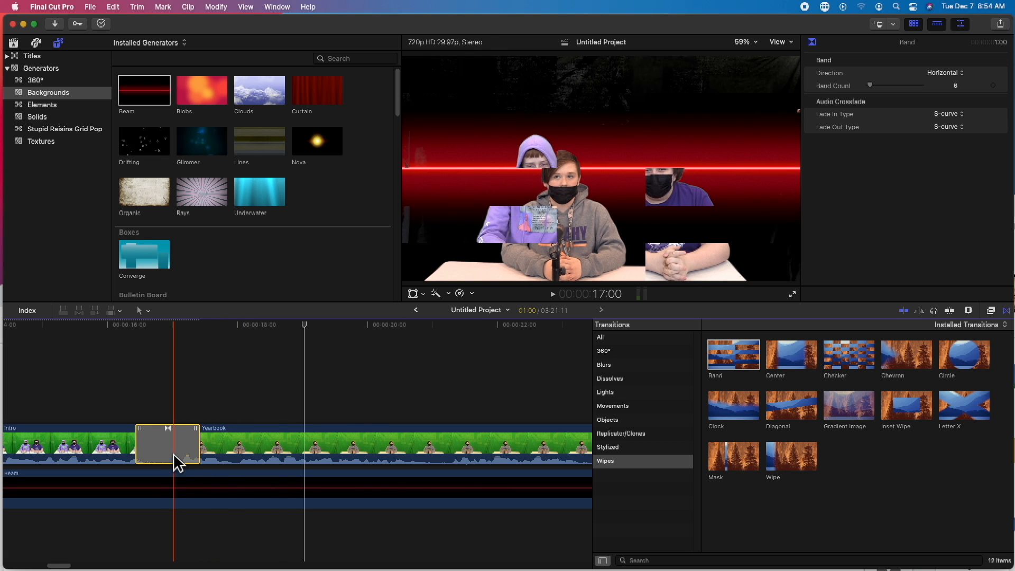
Replace the Band transition between Intro and Yearbook with the Gradient Image wipe and play it back
{"action": "key", "text": "Delete"}
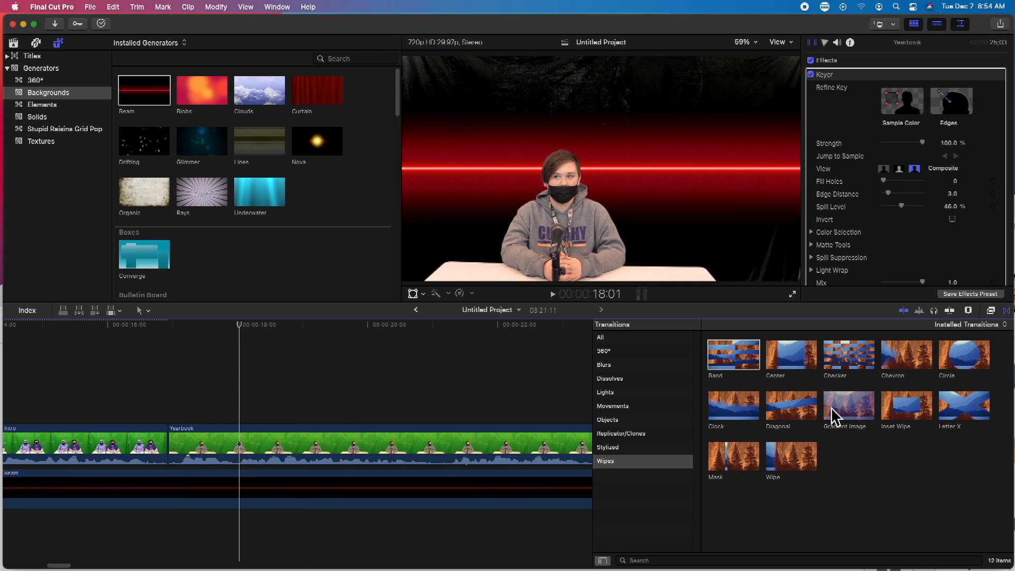
{"action": "left_click_drag", "start_coordinate": [862, 409], "coordinate": [169, 444]}
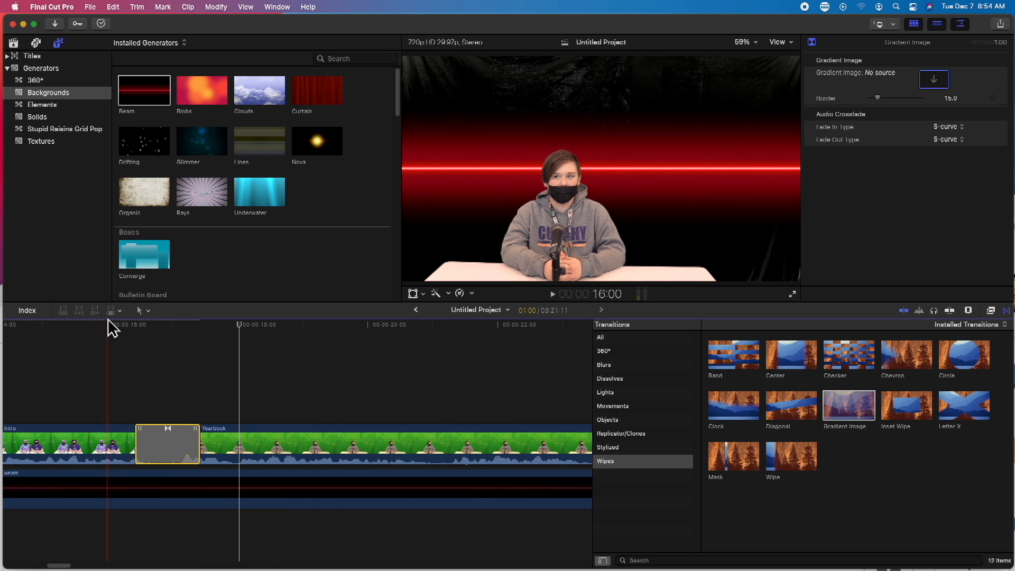
{"action": "left_click", "coordinate": [110, 322]}
{"action": "key", "text": "space"}
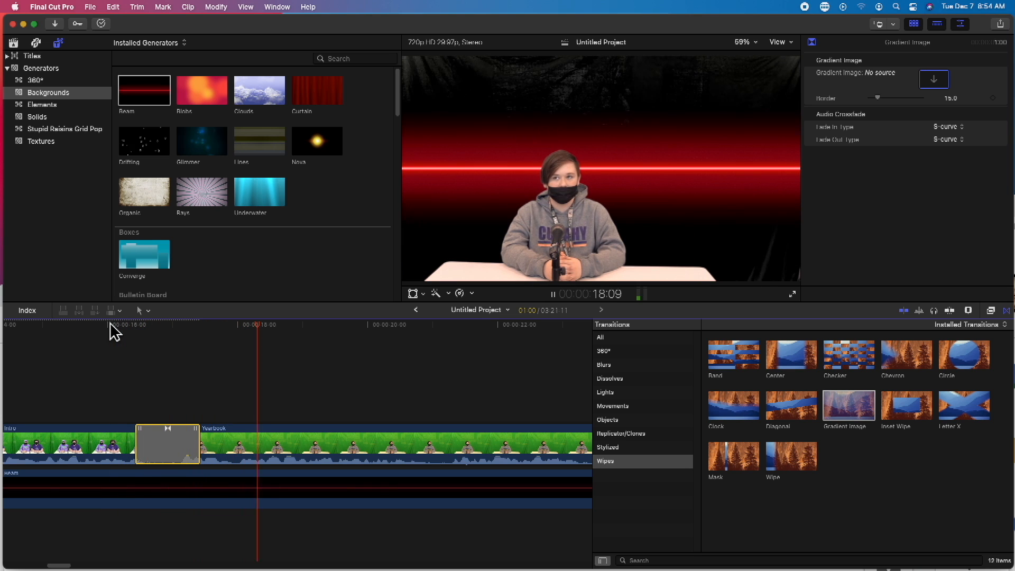
{"action": "key", "text": "space"}
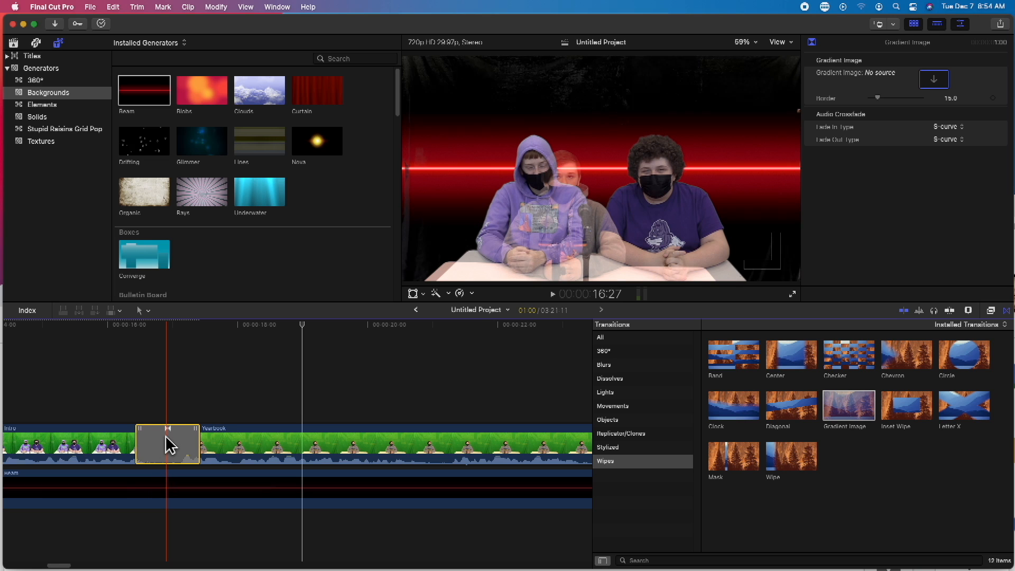
Replace the Gradient Image transition between Intro and Yearbook with Leaves from the Objects category and play it back
{"action": "key", "text": "Delete"}
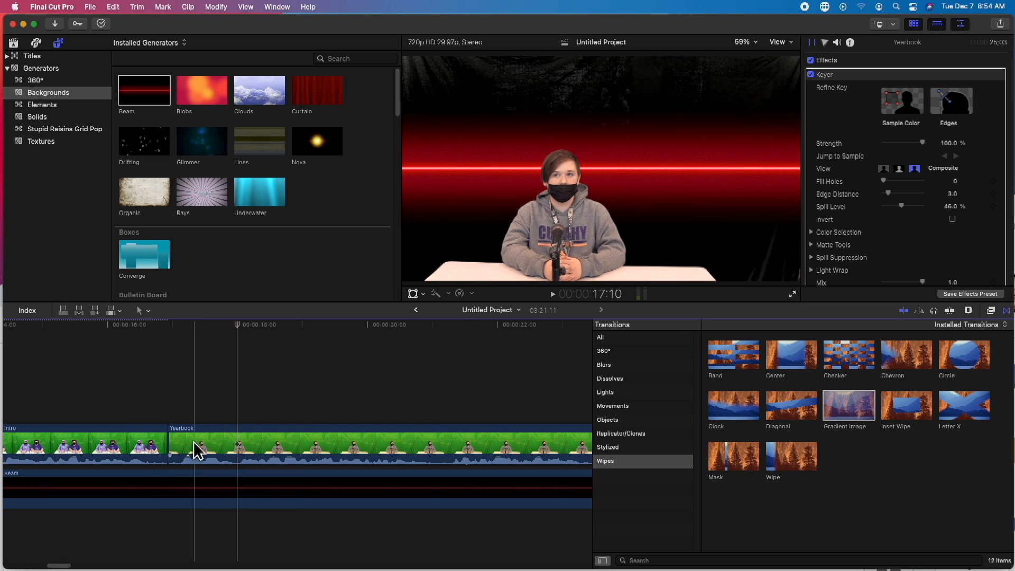
{"action": "left_click", "coordinate": [642, 421]}
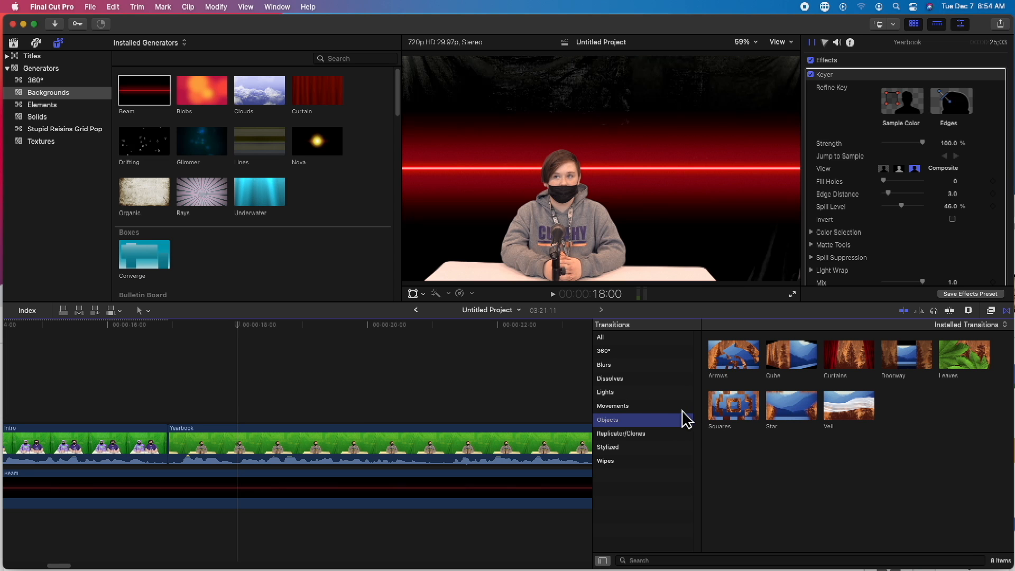
{"action": "left_click_drag", "start_coordinate": [962, 362], "coordinate": [168, 444]}
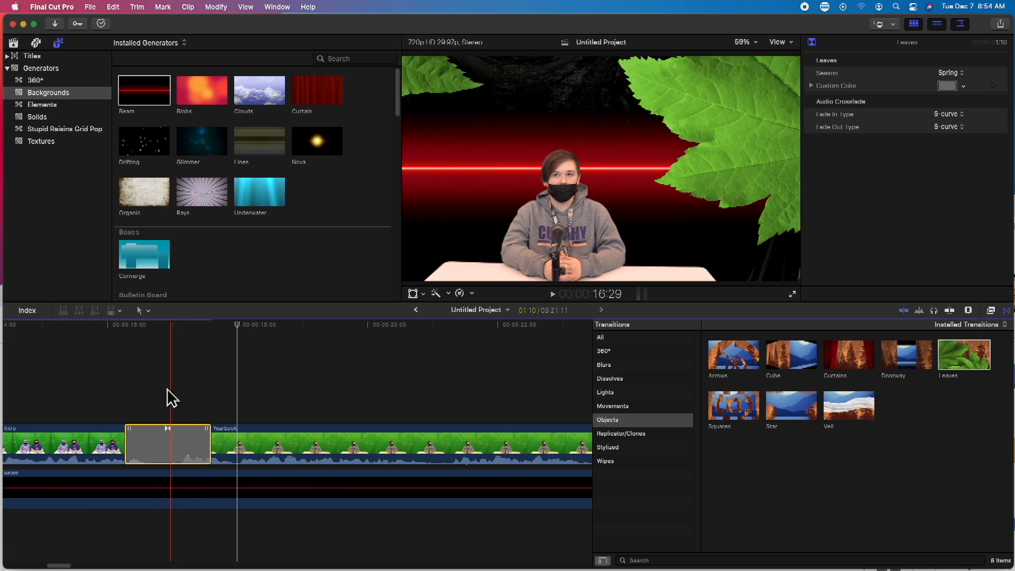
{"action": "left_click", "coordinate": [79, 324]}
{"action": "key", "text": "space"}
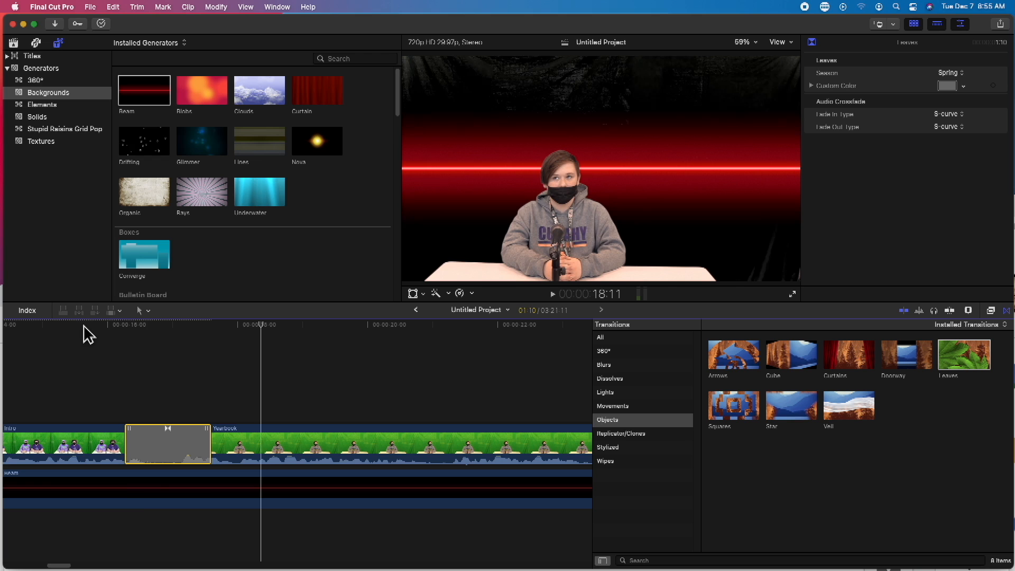
Replace the Leaves transition between Intro and Yearbook with Radial from the Blurs category and play it back
{"action": "key", "text": "space"}
{"action": "key", "text": "Delete"}
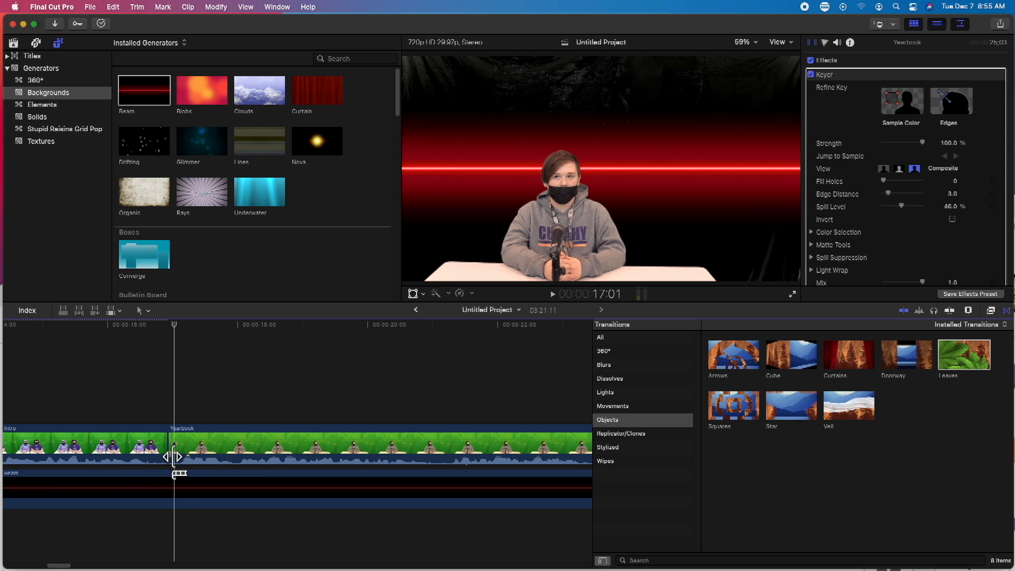
{"action": "left_click", "coordinate": [618, 366]}
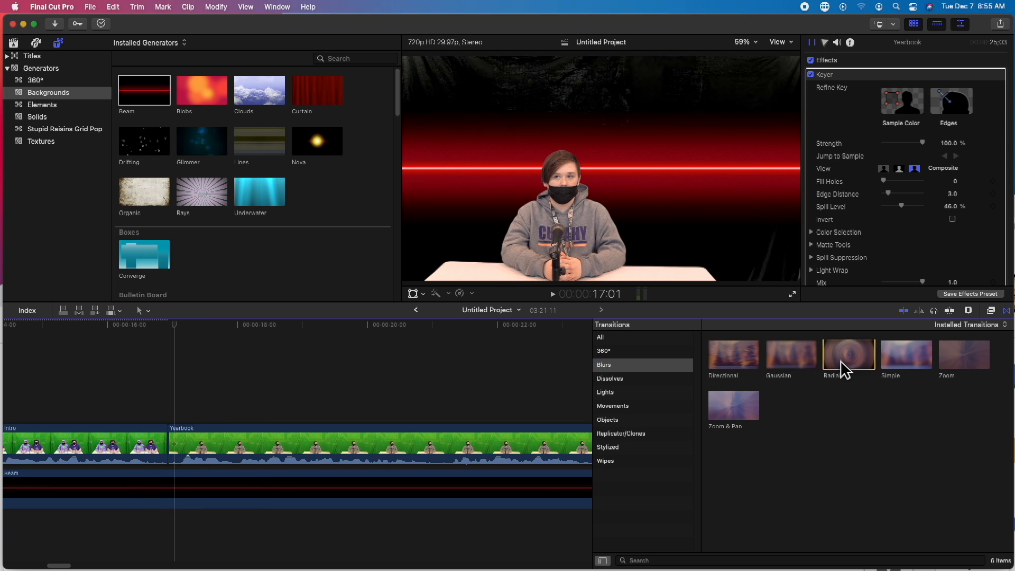
{"action": "left_click_drag", "start_coordinate": [841, 366], "coordinate": [192, 428]}
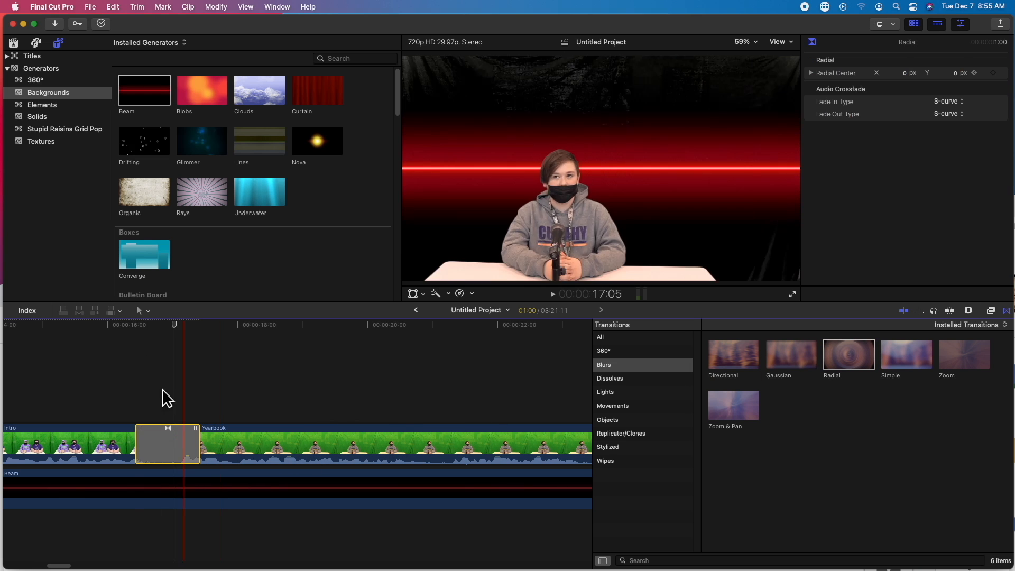
{"action": "left_click", "coordinate": [118, 325]}
{"action": "key", "text": "space"}
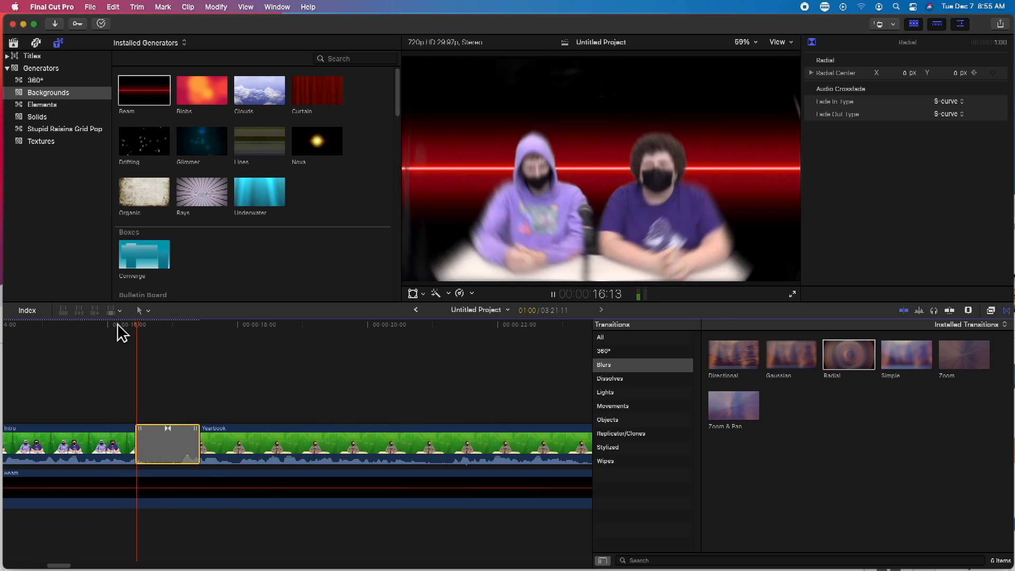
{"action": "key", "text": "space"}
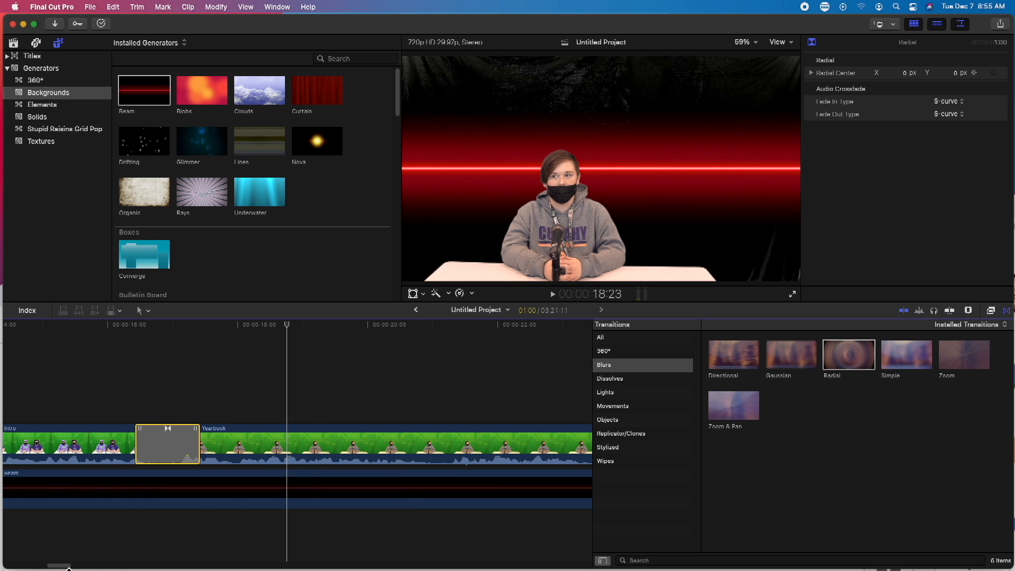
{"action": "left_click_drag", "start_coordinate": [66, 568], "coordinate": [61, 567]}
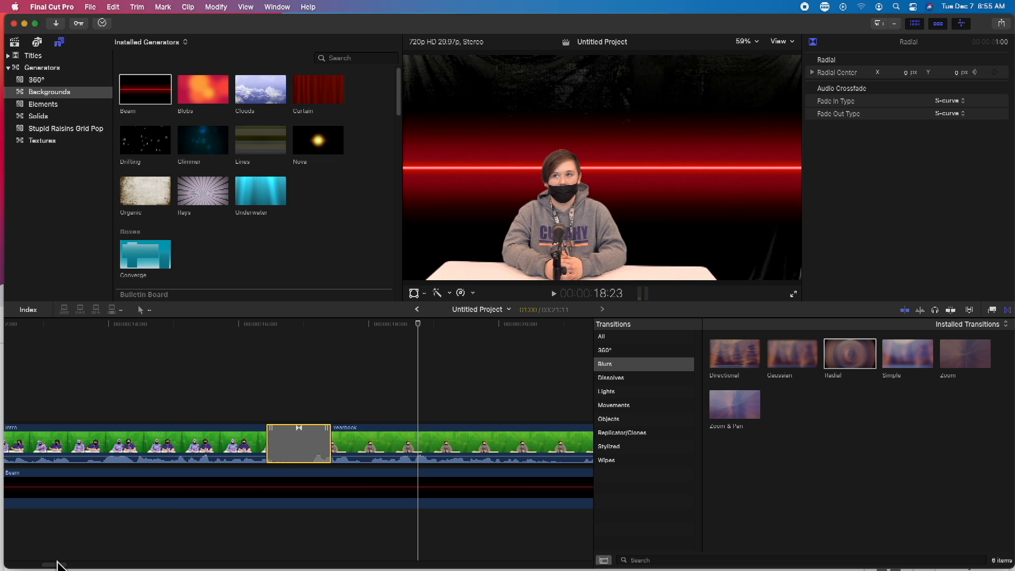